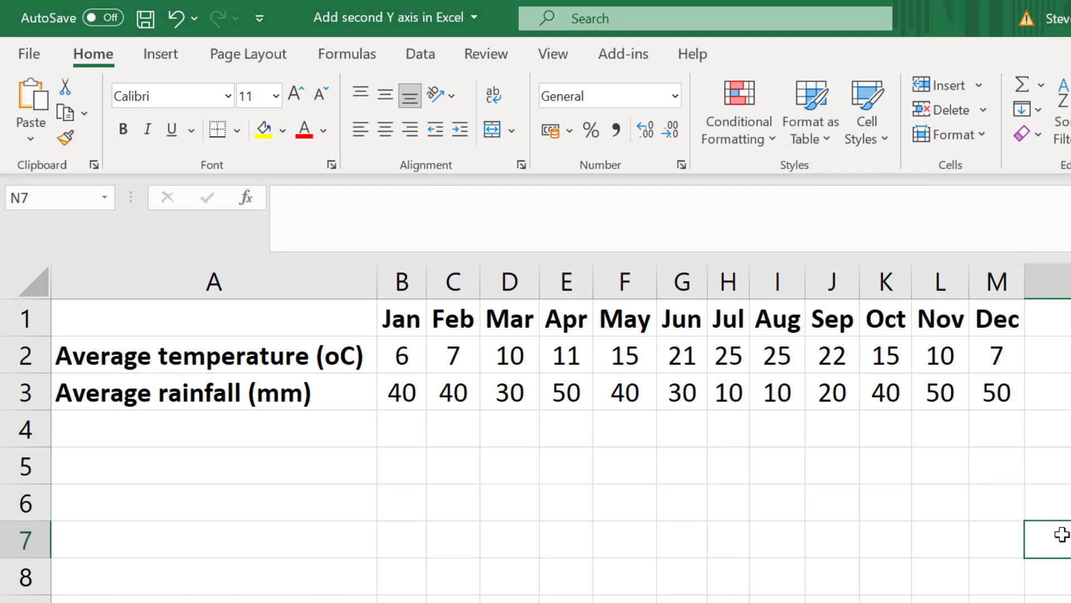
Insert a Line with Markers chart from the temperature and rainfall table A1:M3.
{"action": "mouse_move", "coordinate": [315, 327]}
{"action": "left_mouse_down"}
{"action": "mouse_move", "coordinate": [871, 419]}
{"action": "mouse_move", "coordinate": [975, 397]}
{"action": "left_mouse_up"}
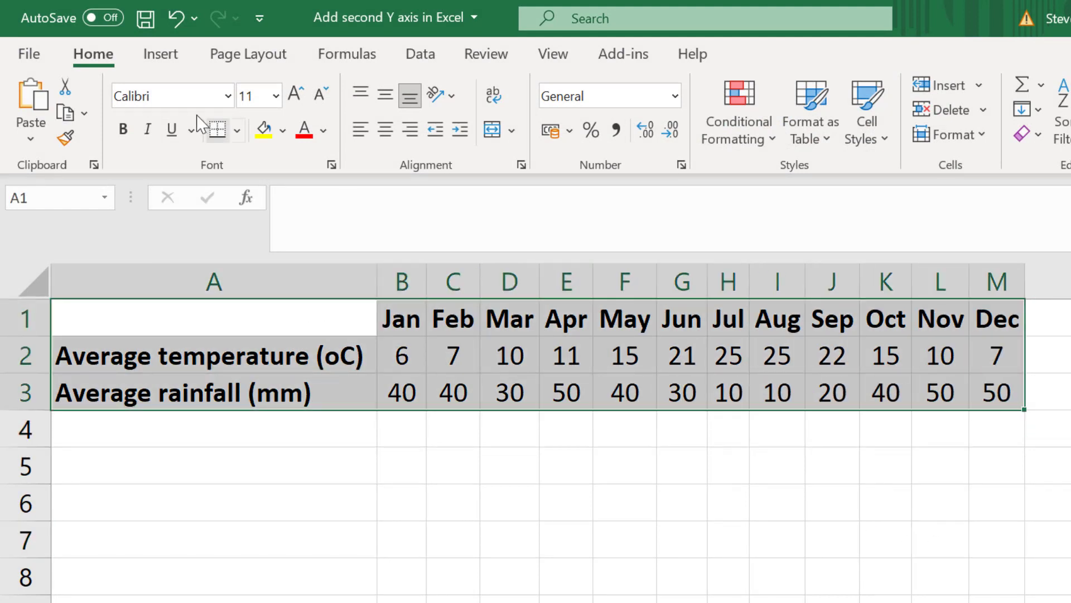
{"action": "left_click", "coordinate": [161, 65]}
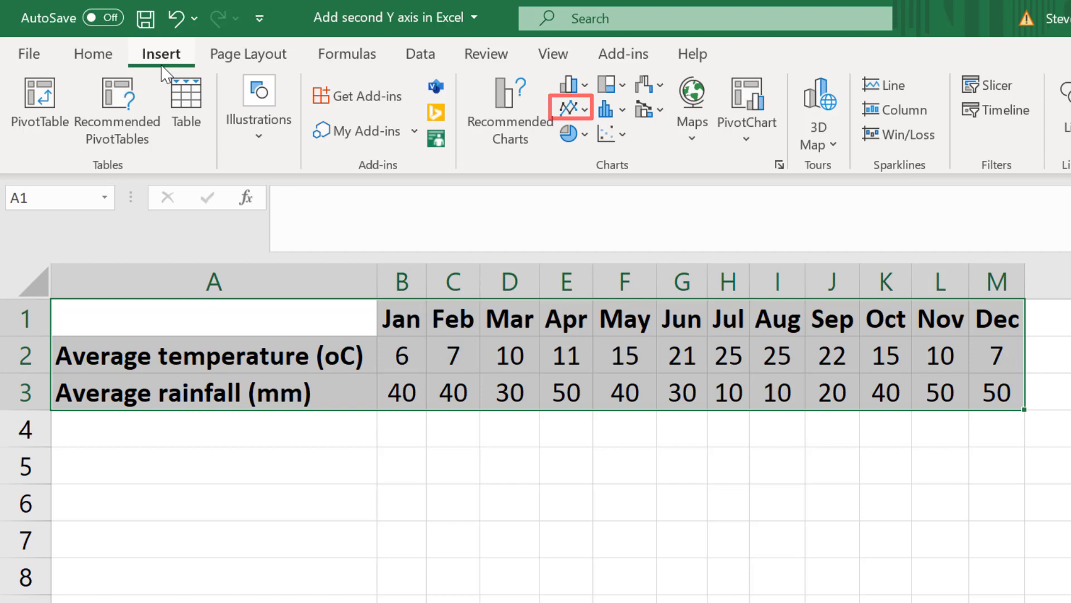
{"action": "left_click", "coordinate": [584, 110]}
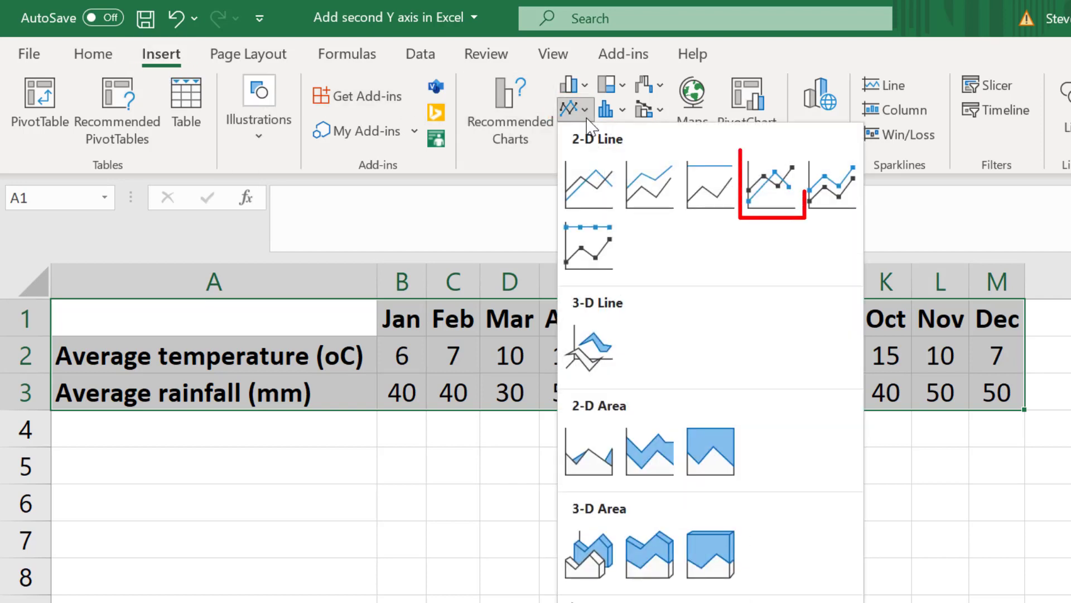
{"action": "left_click", "coordinate": [769, 183]}
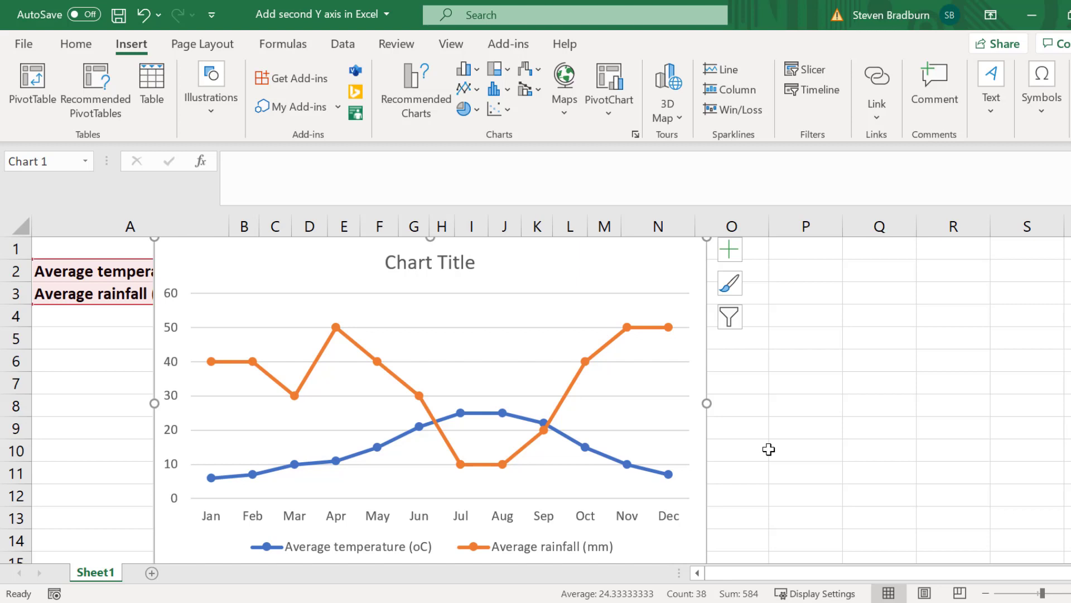
Open the Format Data Series pane for the orange rainfall line.
{"action": "left_click", "coordinate": [426, 411]}
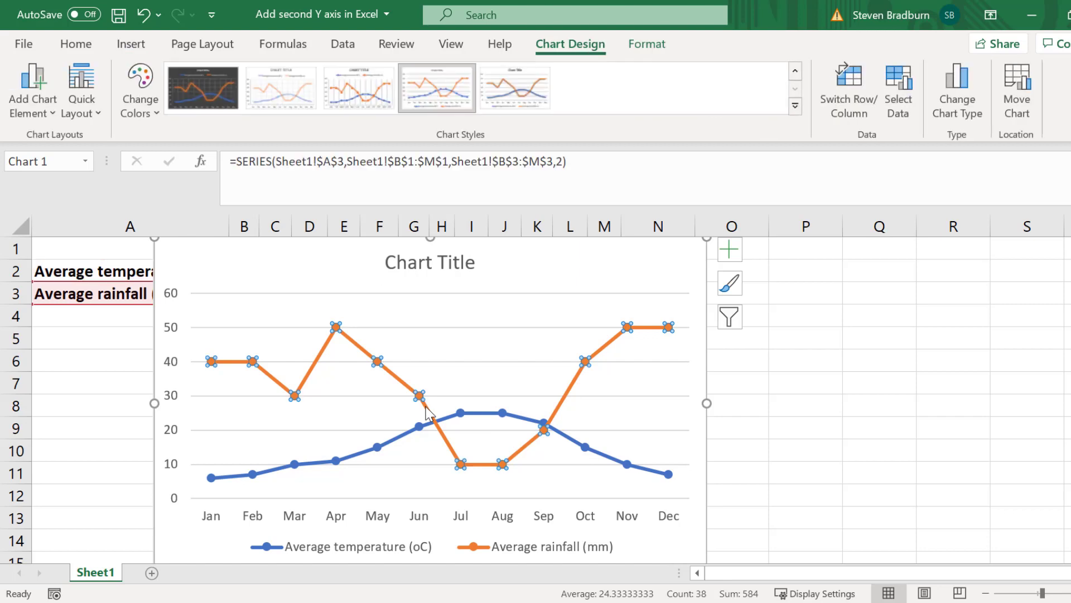
{"action": "right_click", "coordinate": [426, 411]}
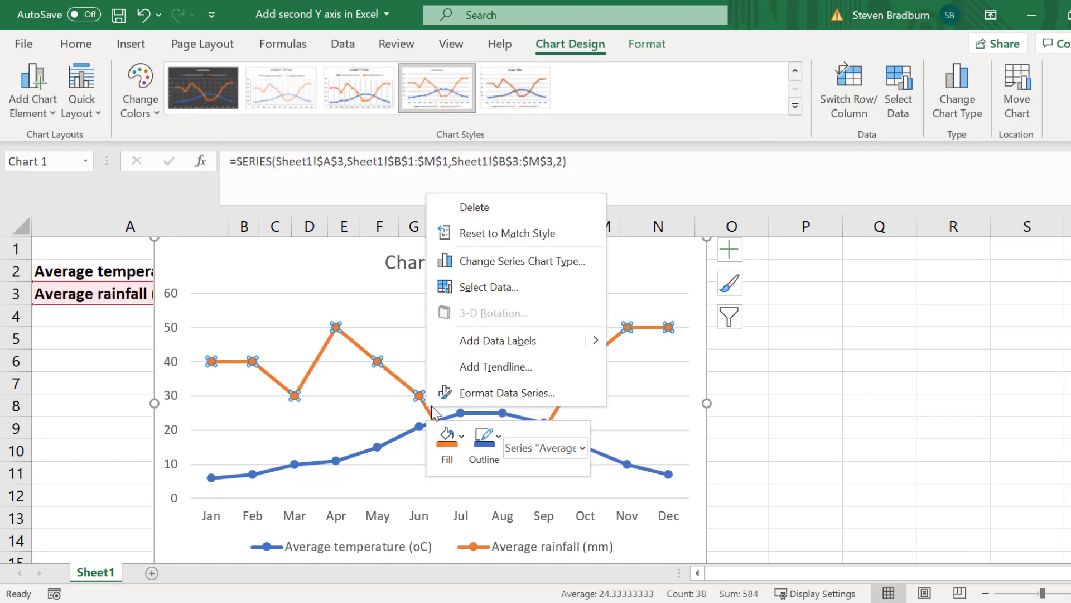
{"action": "left_click", "coordinate": [491, 395]}
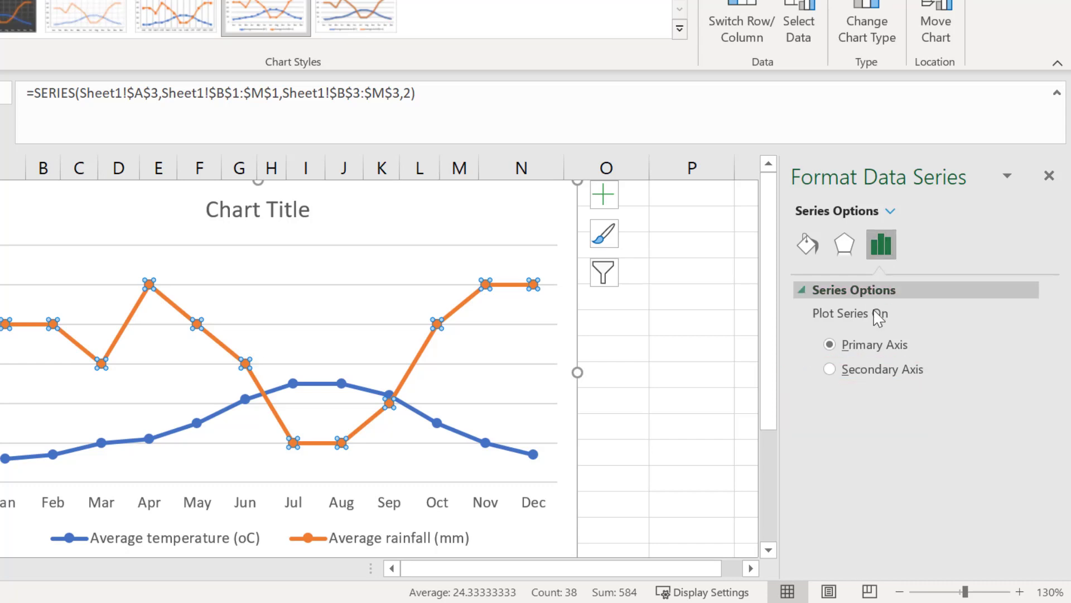
Move the rainfall series onto a secondary vertical axis scaled 0–60.
{"action": "left_click", "coordinate": [832, 369]}
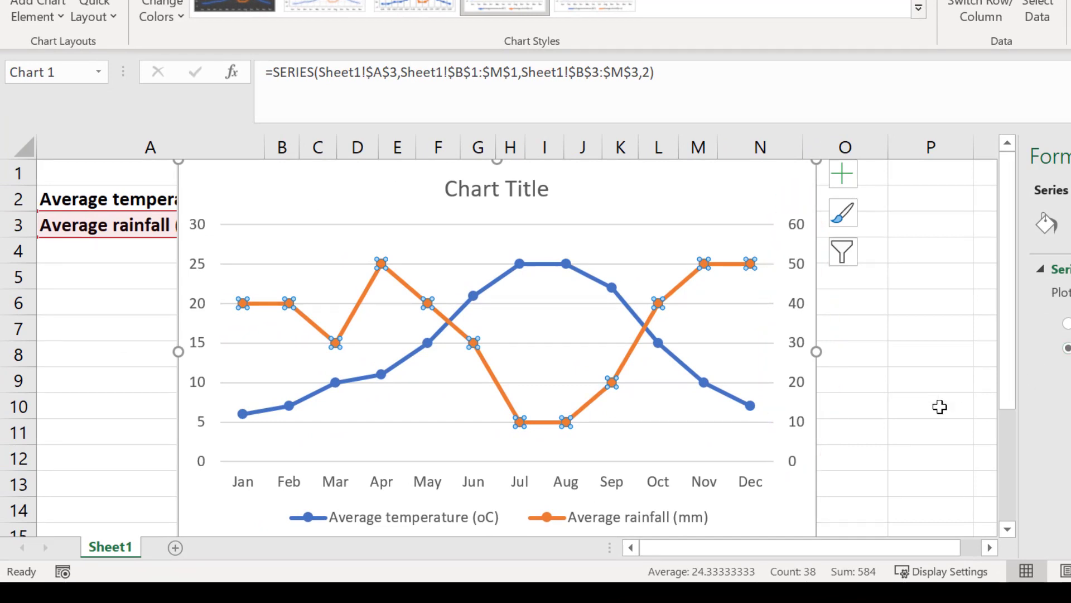
{"action": "left_click", "coordinate": [940, 406]}
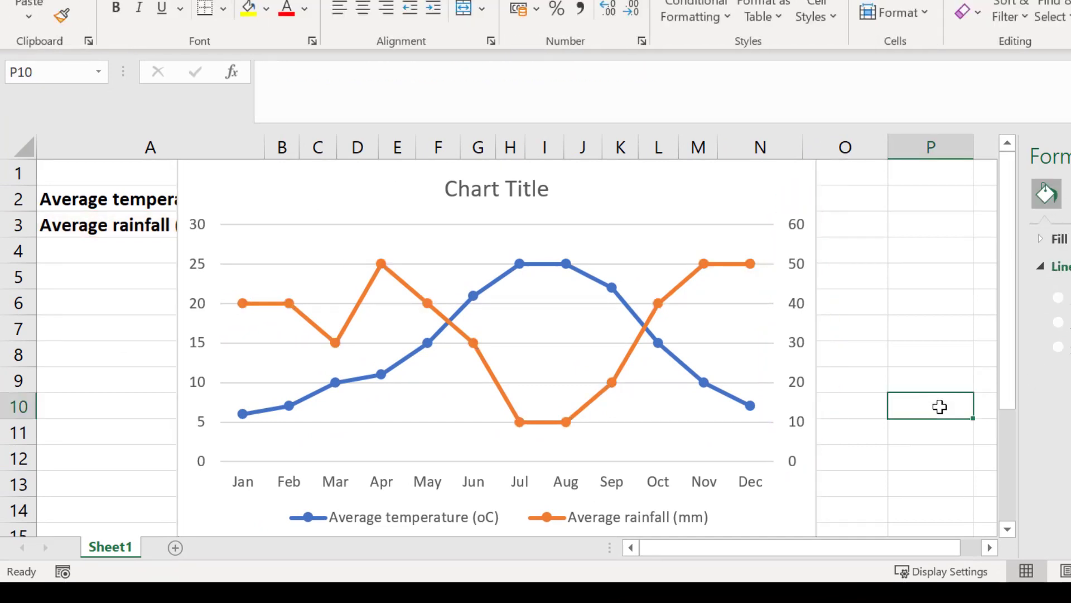